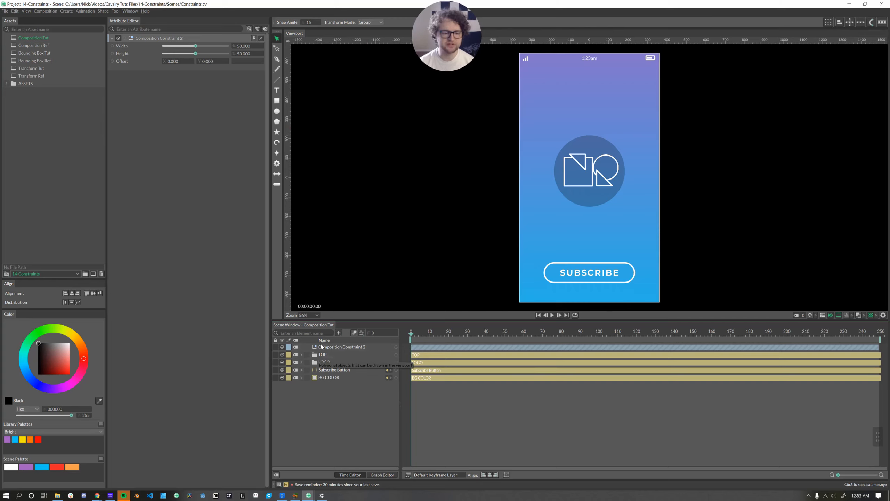
# Open the composition settings to check the resolution, then close them
pyautogui.click(361, 332)
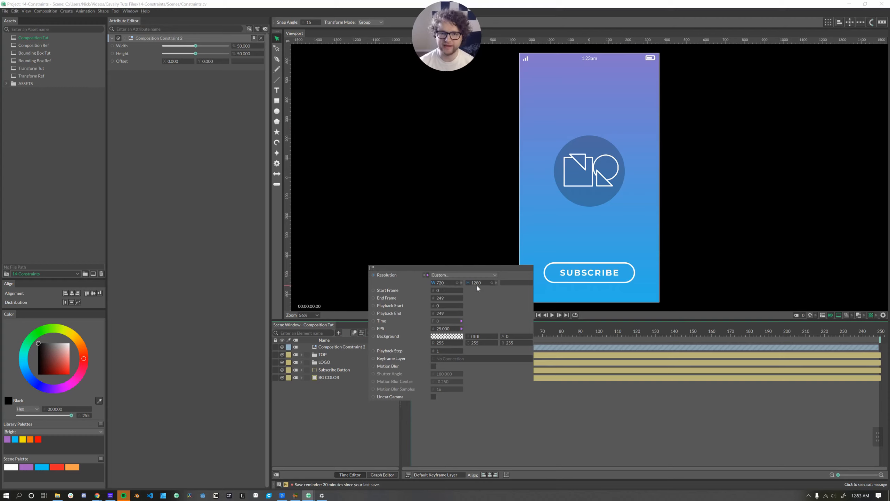
pyautogui.click(634, 234)
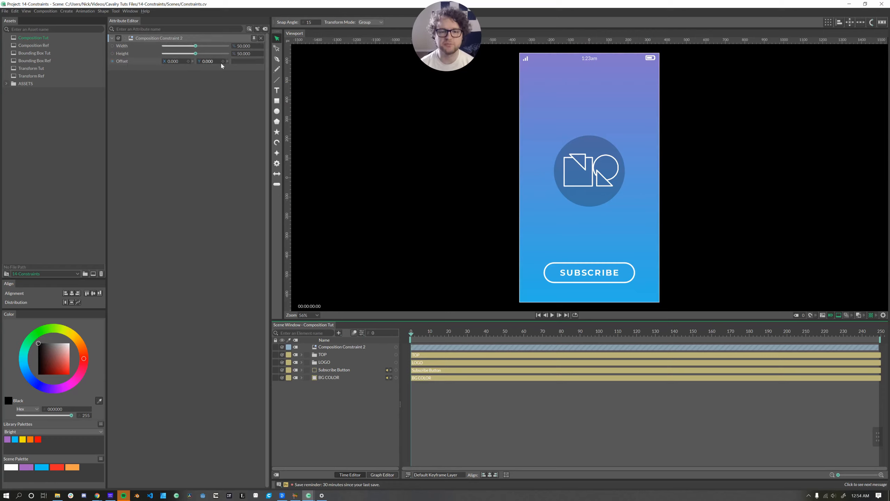
pyautogui.click(329, 370)
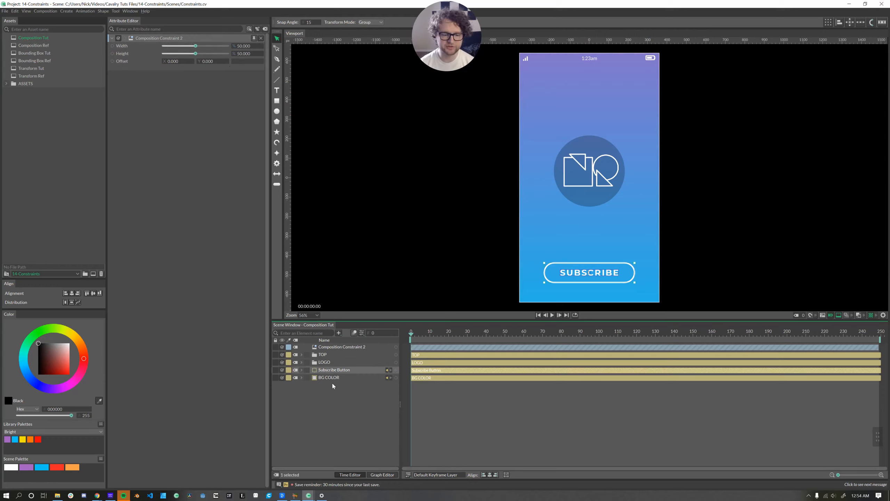
pyautogui.click(342, 347)
pyautogui.moveTo(395, 349); pyautogui.dragTo(332, 372)
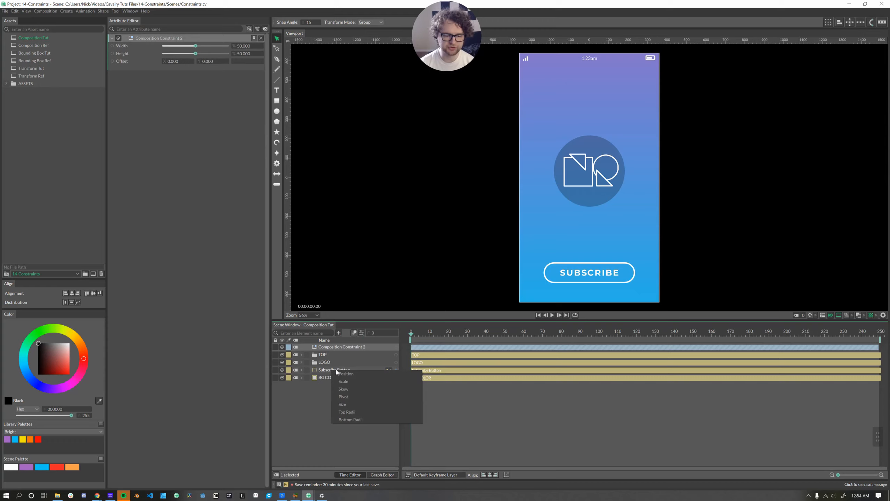
pyautogui.click(339, 375)
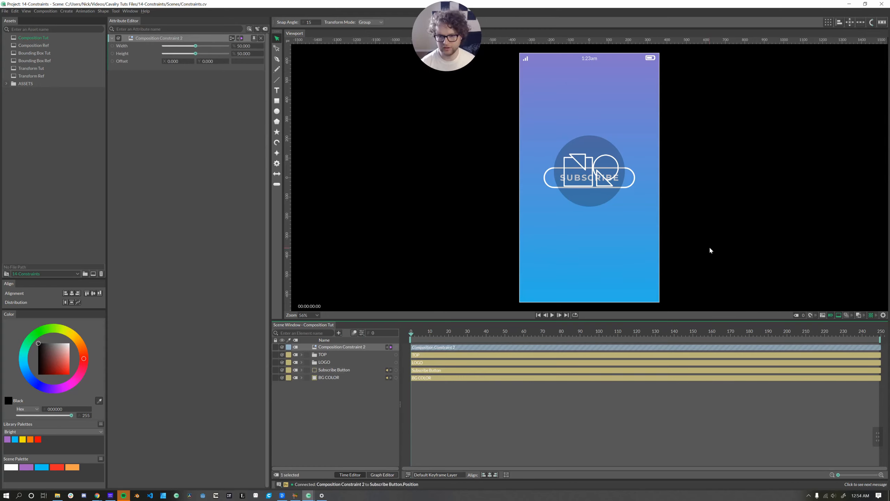
pyautogui.hotkey('ctrl', 'z')
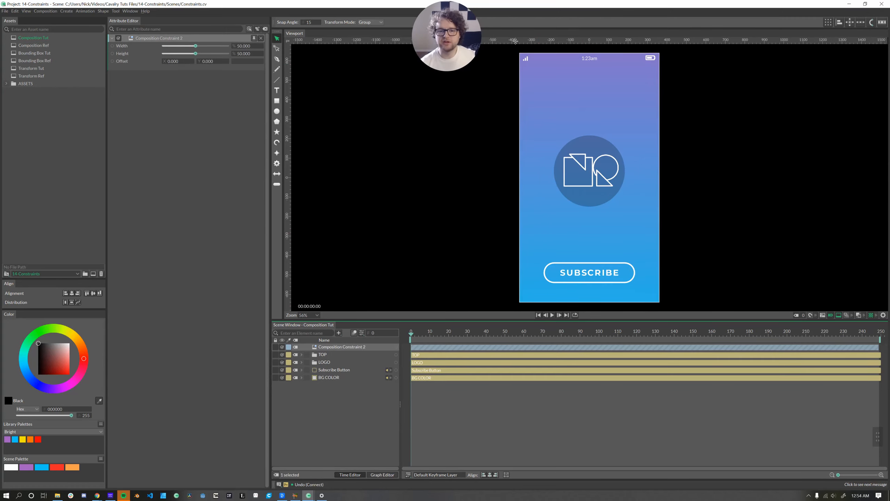
# Add a horizontal guide near the bottom of the screen and connect Composition Constraint 2 to the Subscribe Button's Position
pyautogui.moveTo(515, 41); pyautogui.dragTo(526, 276)
pyautogui.moveTo(396, 346); pyautogui.dragTo(340, 372)
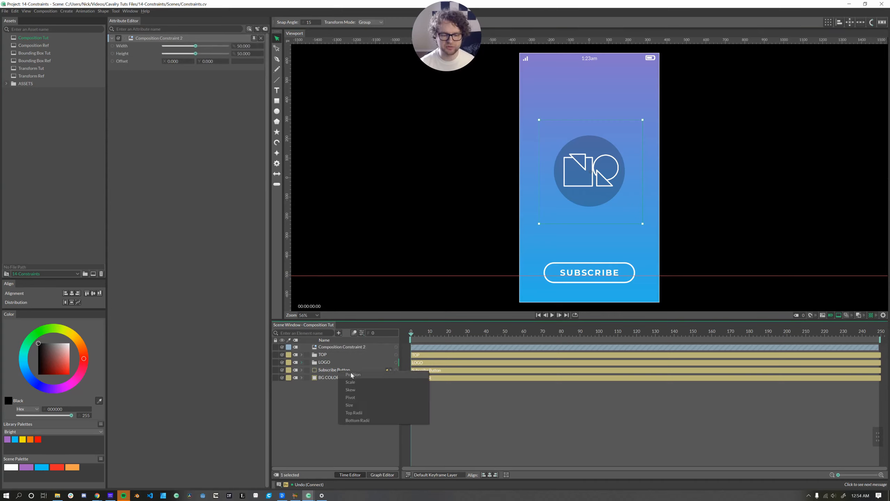
pyautogui.click(352, 374)
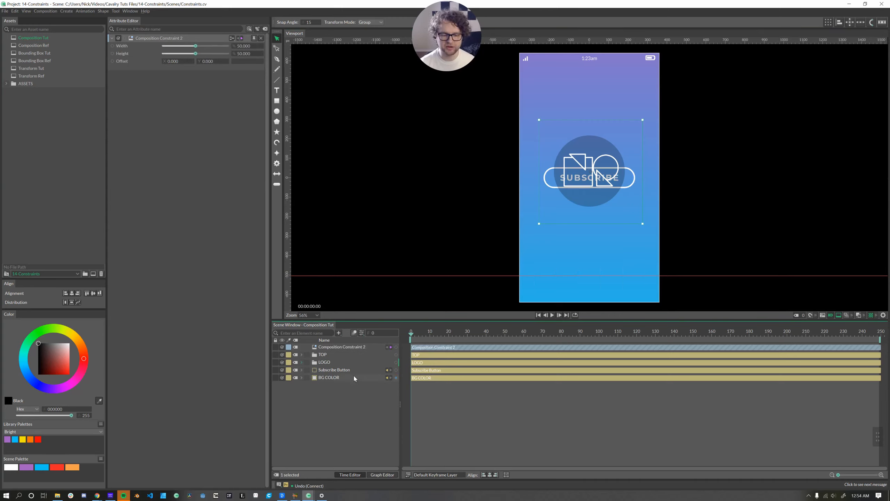
# Set Composition Constraint 2's height to about 88 and rename it Button Con
pyautogui.doubleClick(313, 349)
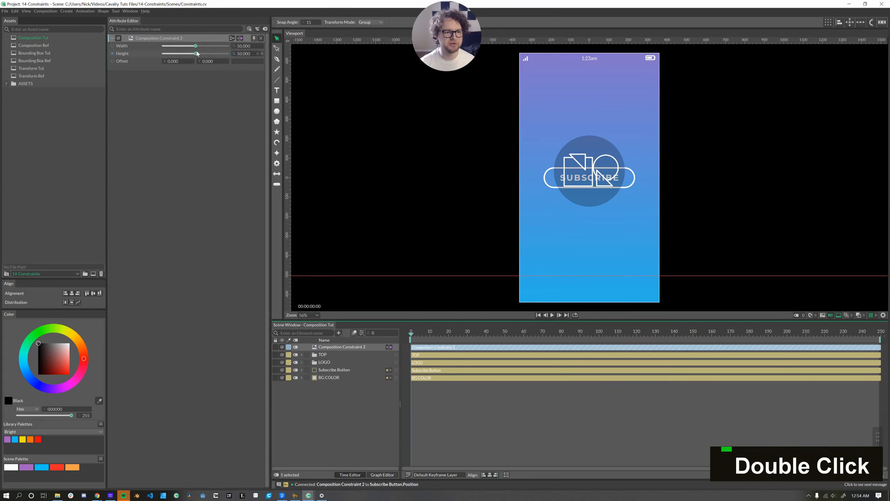
pyautogui.moveTo(196, 53); pyautogui.dragTo(220, 61)
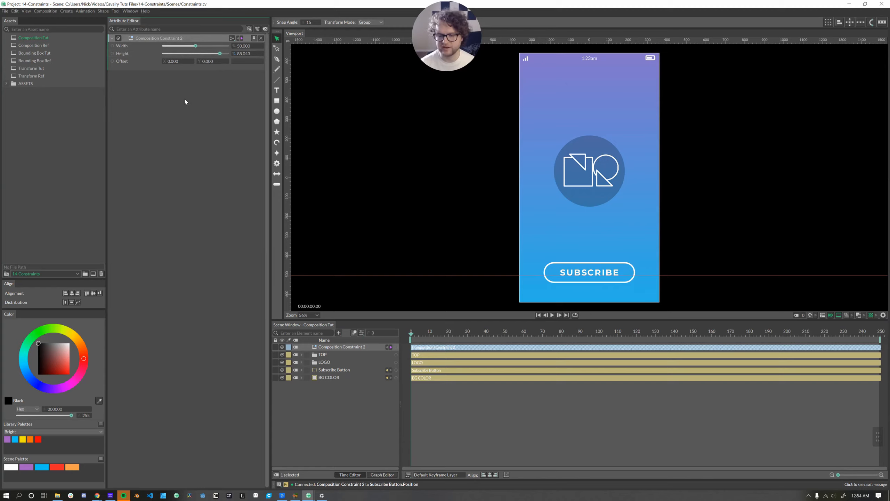
pyautogui.click(322, 347)
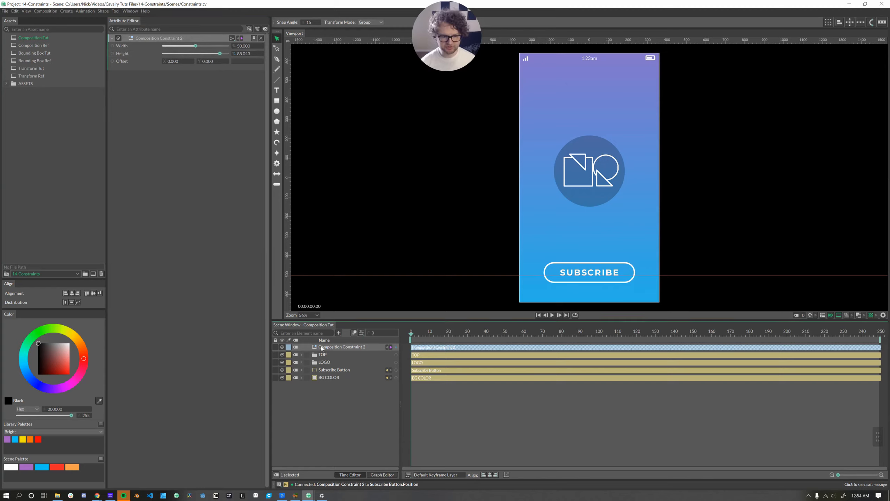
pyautogui.press('Return')
pyautogui.write('Button Con')
pyautogui.press('Return')
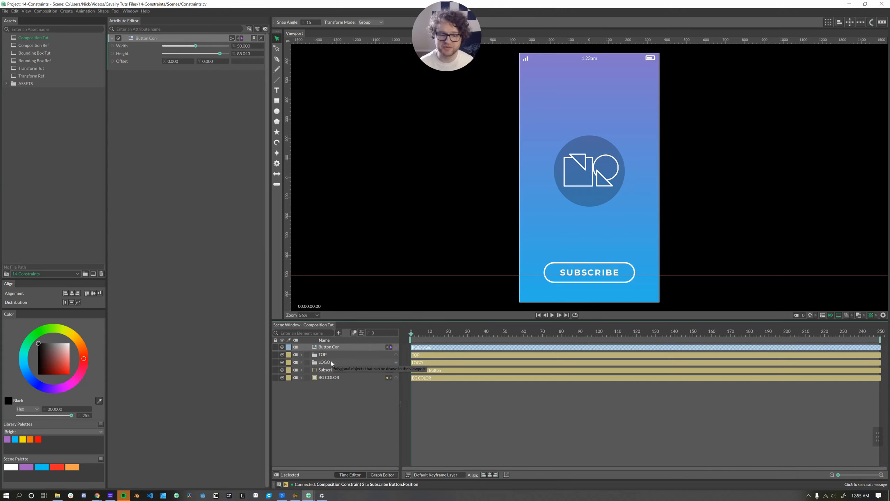
# Connect a new composition constraint to the LOGO's Position and set its height to about 55
pyautogui.moveTo(396, 346); pyautogui.dragTo(325, 370)
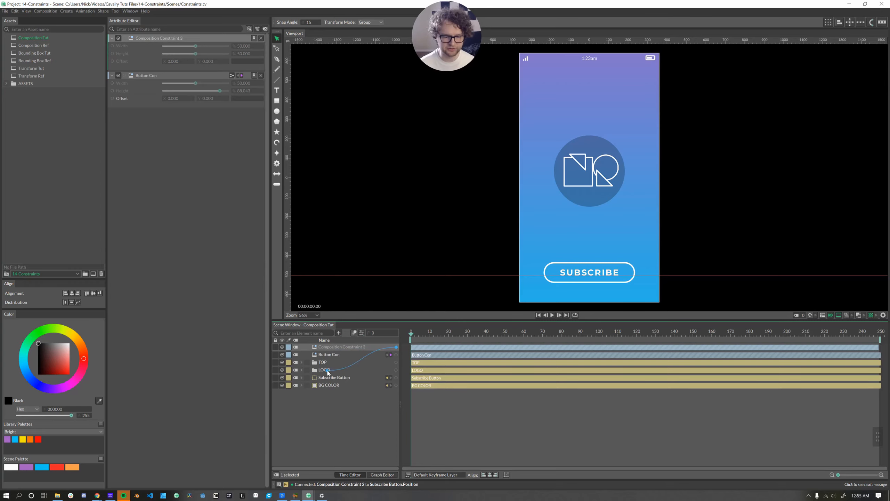
pyautogui.click(342, 374)
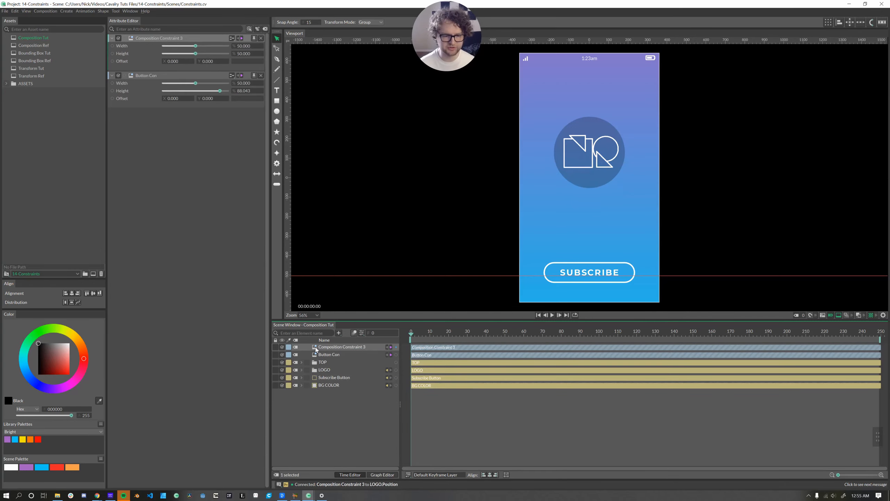
pyautogui.moveTo(195, 53); pyautogui.dragTo(199, 55)
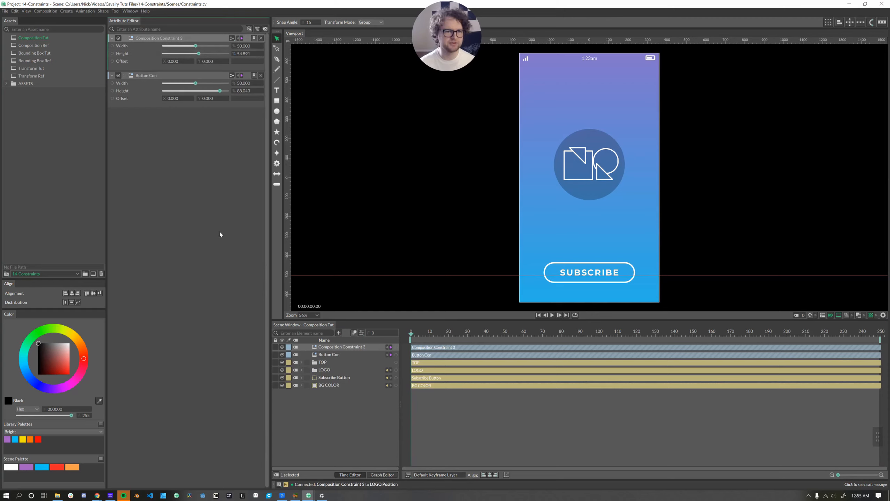
# Try adjusting the resolution height in the composition settings
pyautogui.click(361, 332)
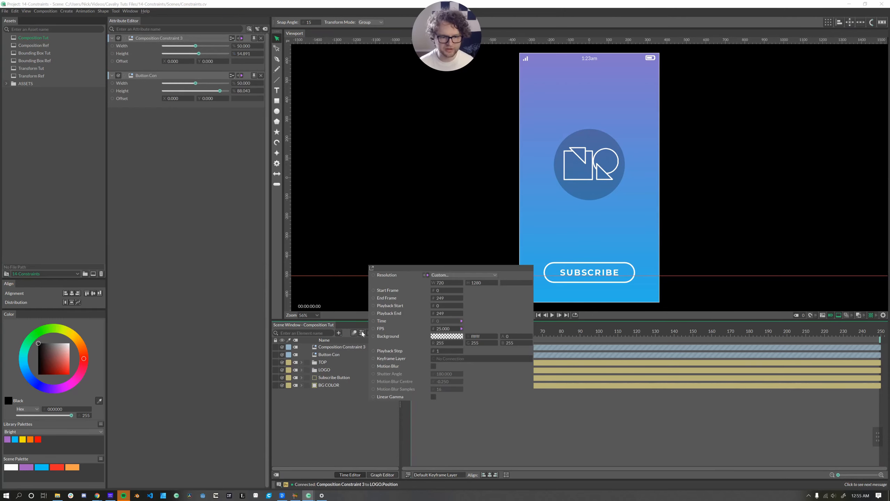
pyautogui.hotkey('ctrl', 'z')
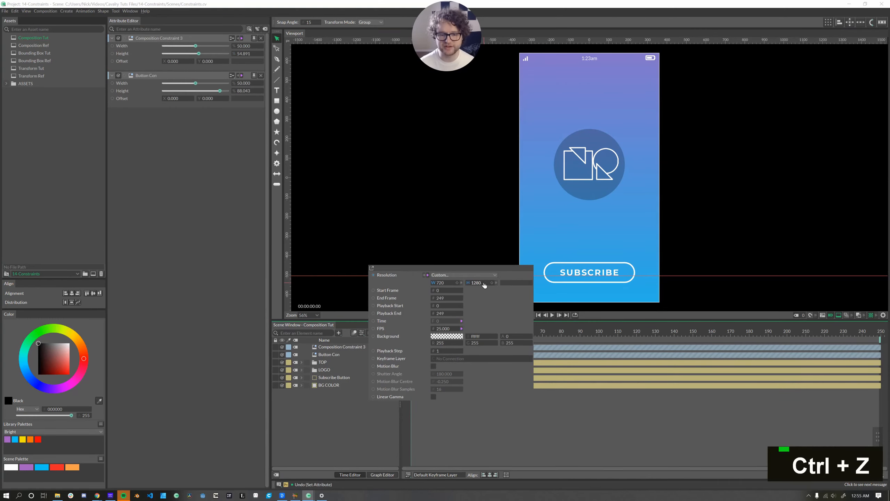
pyautogui.moveTo(482, 284)
pyautogui.mouseDown()
pyautogui.moveTo(449, 283)
pyautogui.moveTo(479, 287)
pyautogui.mouseUp()
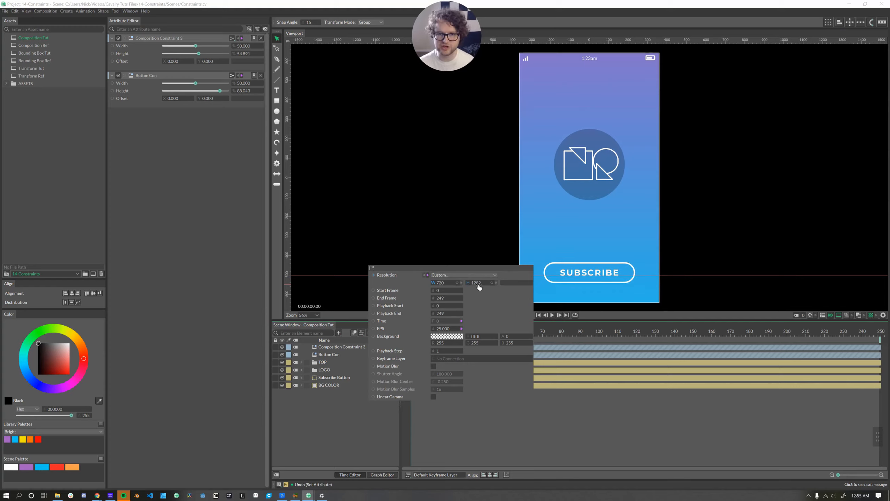
pyautogui.click(341, 419)
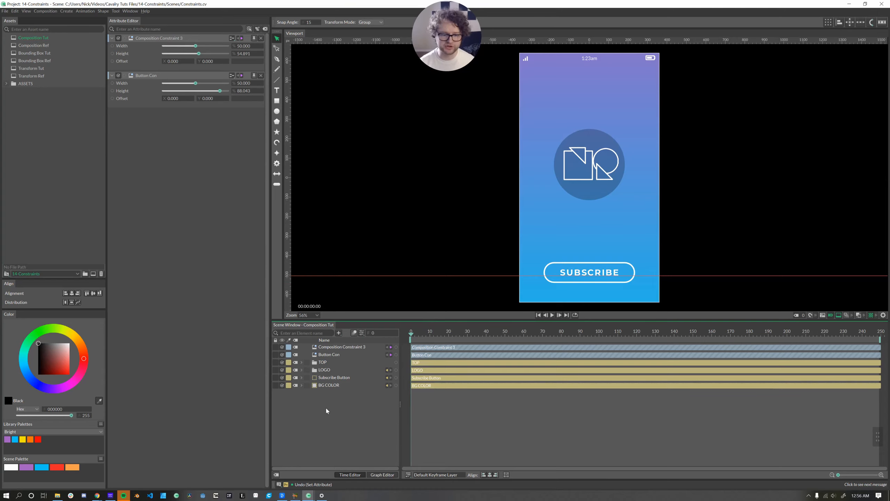
# Search for and add a Value 2 Array to the scene
pyautogui.write('value')
pyautogui.press('Down')
pyautogui.press('Down')
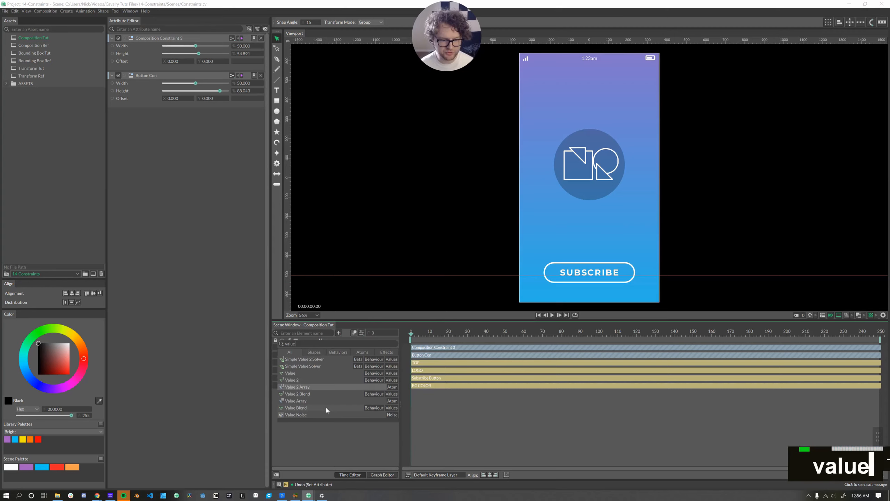
pyautogui.press('Return')
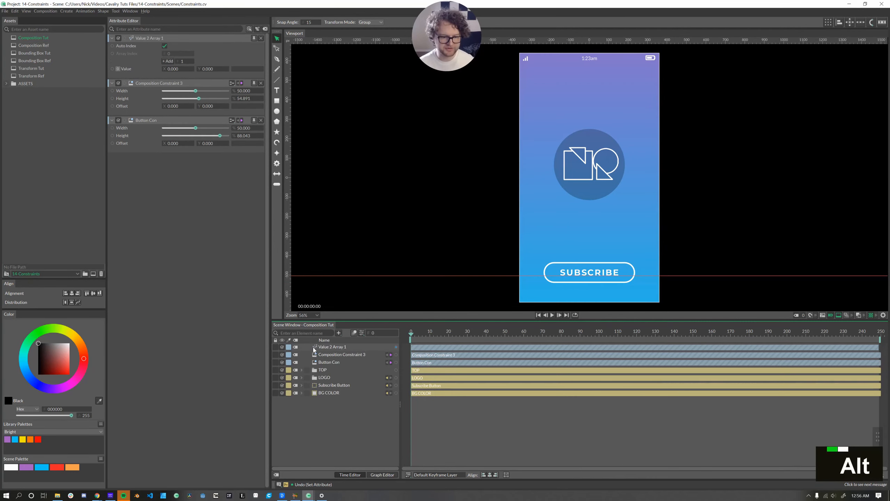
# Set the Value 2 Array's first value to 720 by 1280
pyautogui.keyDown('alt'); pyautogui.doubleClick(310, 348); pyautogui.keyUp('alt')
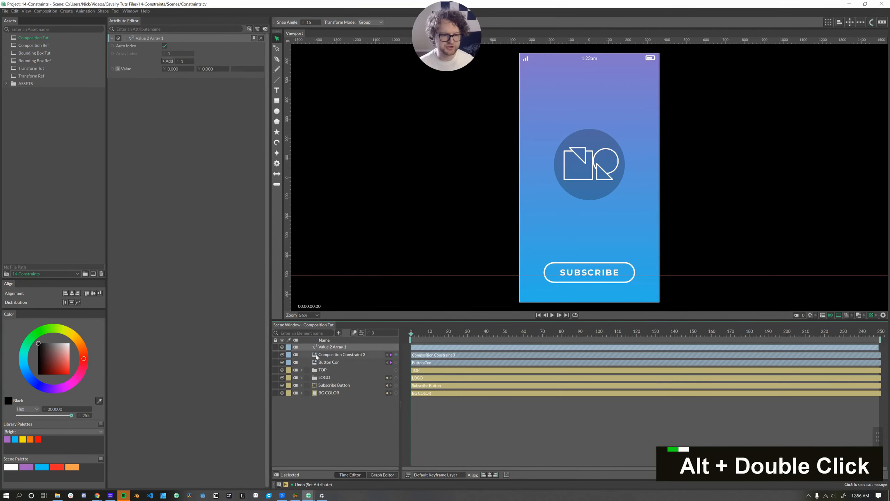
pyautogui.click(185, 70)
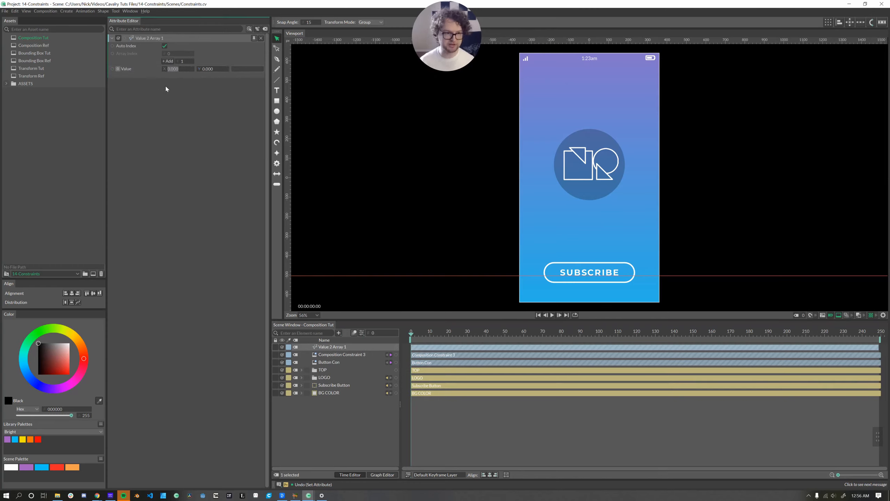
pyautogui.write('720')
pyautogui.press('Return')
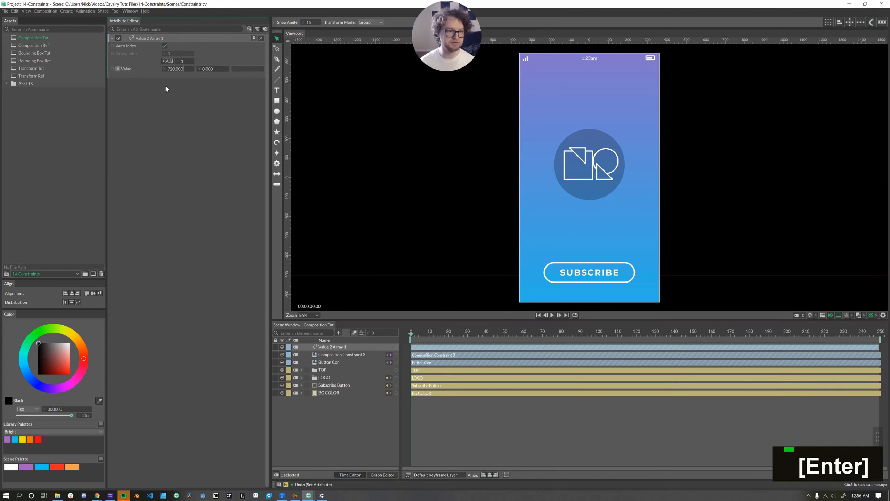
pyautogui.click(202, 68)
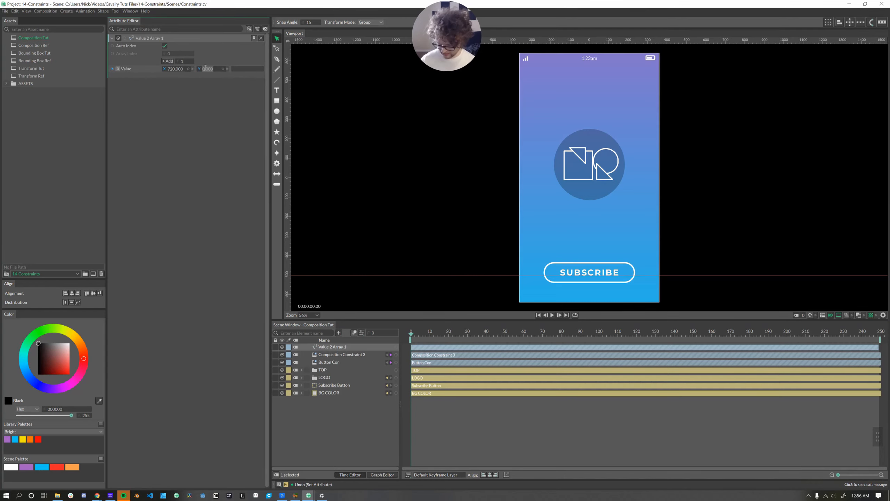
pyautogui.write('1280')
pyautogui.press('Return')
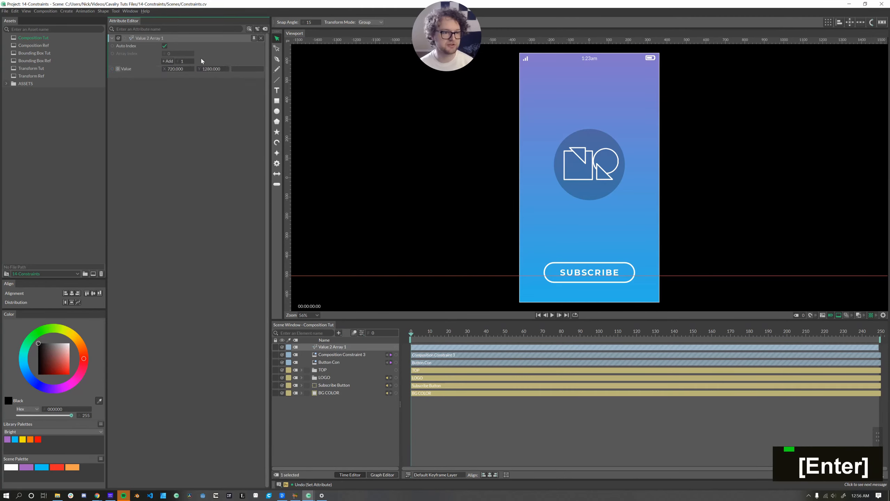
# Add three more entries to the array and set the second value to 1080 by 1080
pyautogui.tripleClick(169, 61)
pyautogui.click(173, 76)
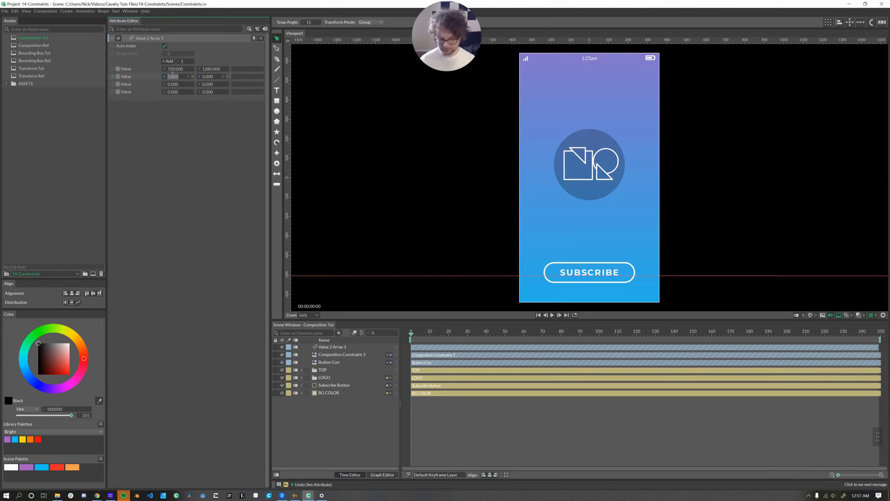
pyautogui.write('1080')
pyautogui.click(206, 78)
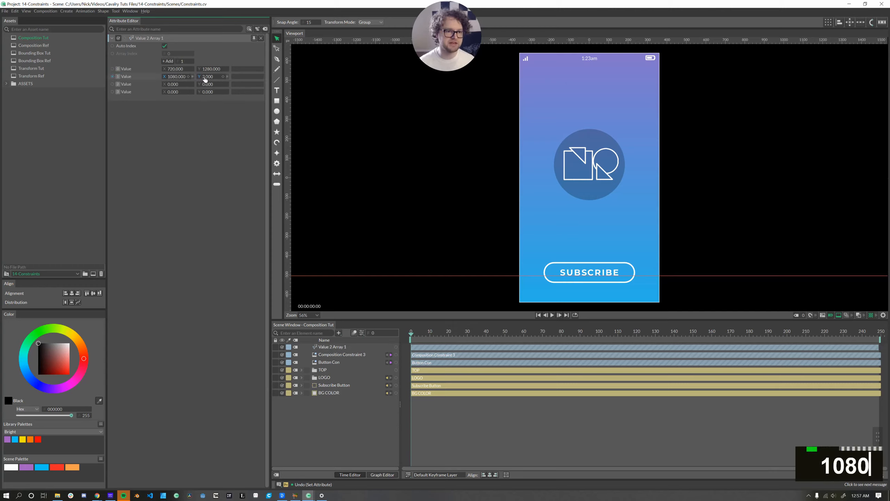
pyautogui.write('1080')
# Set the array's third value to 1920 by 1080
pyautogui.click(175, 84)
pyautogui.doubleClick(175, 84)
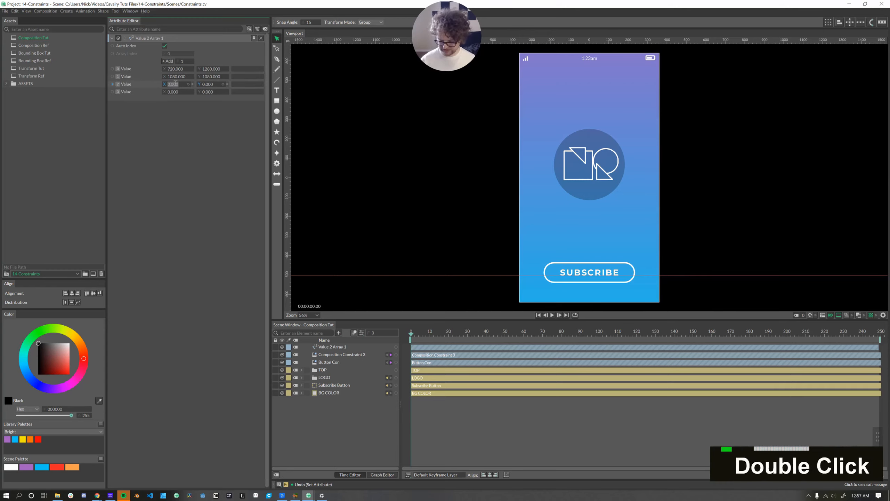
pyautogui.write('1920')
pyautogui.click(209, 85)
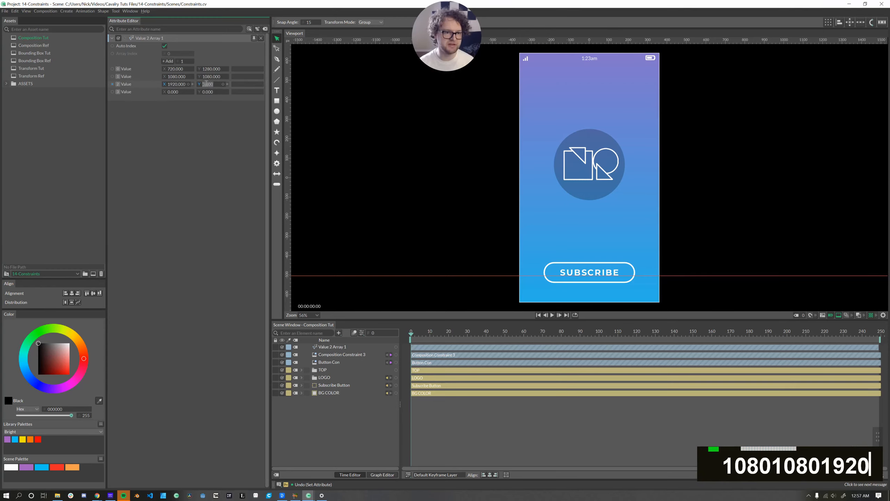
pyautogui.write('1080')
# Set the array's fourth value to 1080 by 1920
pyautogui.click(174, 91)
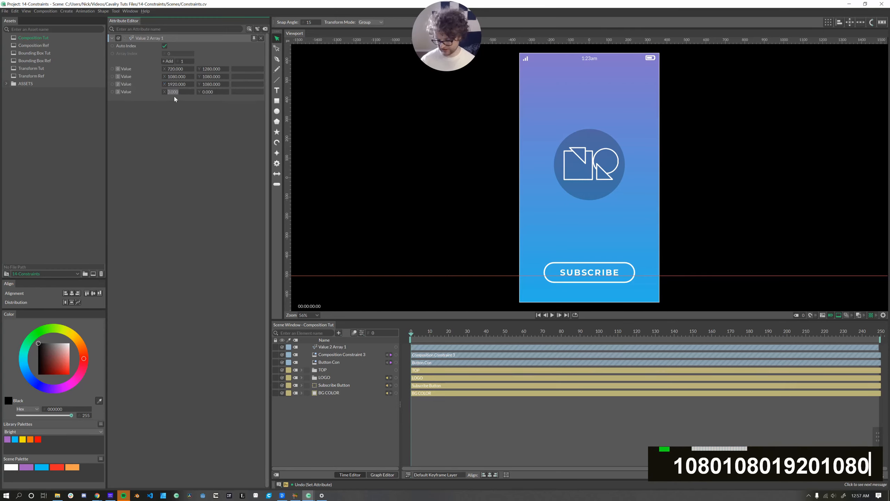
pyautogui.write('1080')
pyautogui.press('Return')
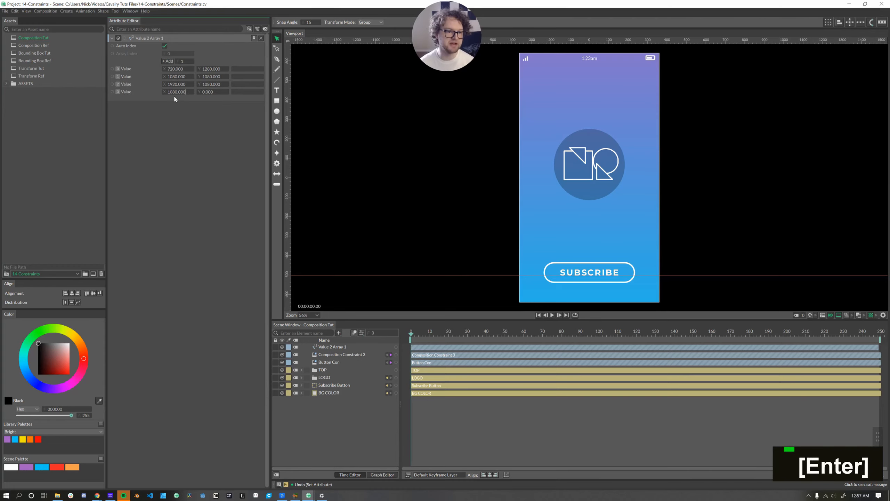
pyautogui.click(207, 92)
pyautogui.write('1920')
pyautogui.click(221, 164)
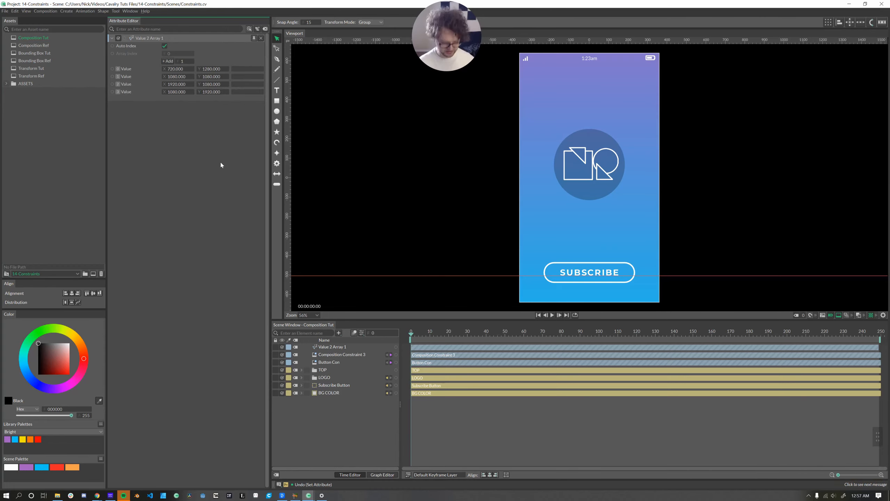
# Open the Render Manager and enable Dynamic Render for the composition's render item
pyautogui.hotkey('ctrl', 'b')
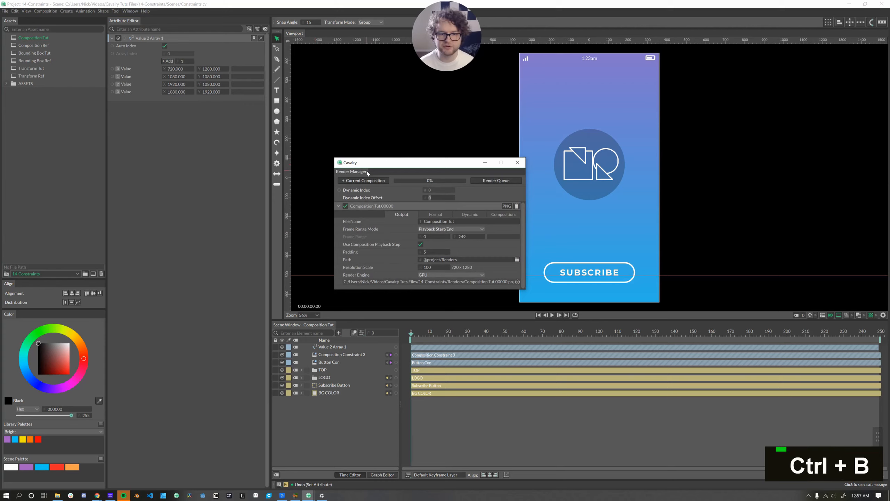
pyautogui.click(470, 214)
pyautogui.click(421, 221)
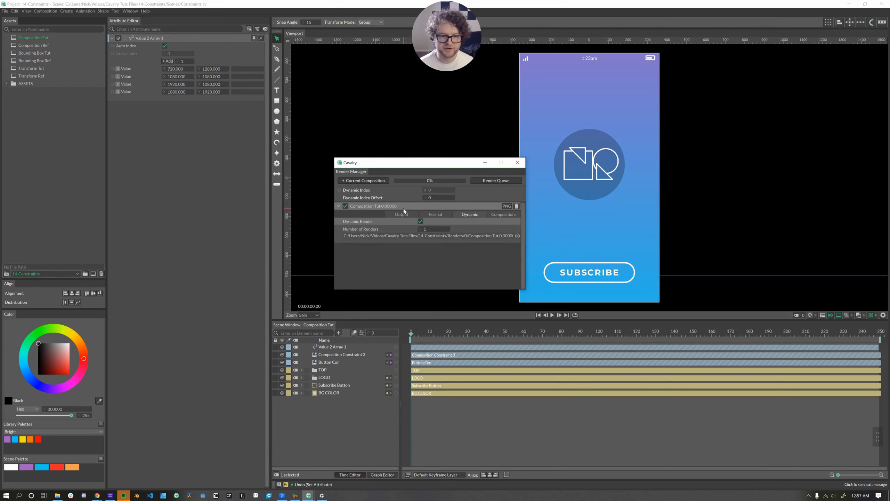
# Turn off Auto Index on the Value 2 Array and connect the array to the composition's Resolution
pyautogui.click(165, 45)
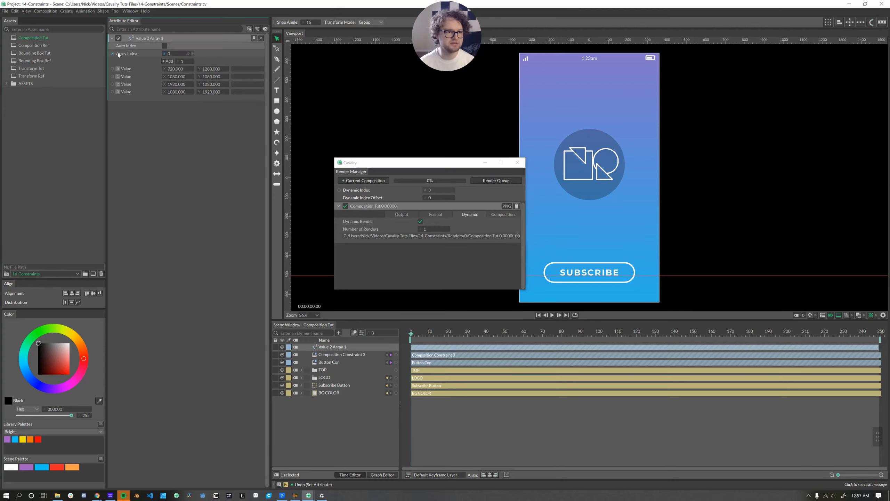
pyautogui.click(361, 332)
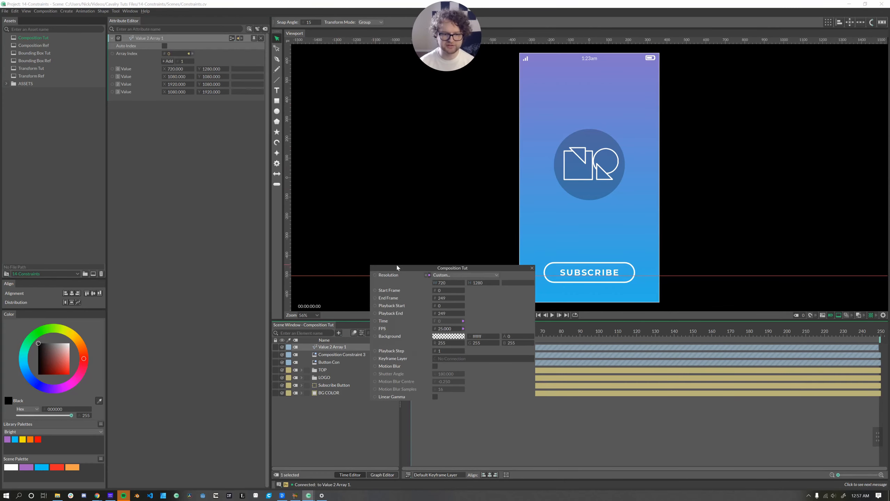
pyautogui.doubleClick(372, 268)
pyautogui.moveTo(124, 37); pyautogui.dragTo(321, 63)
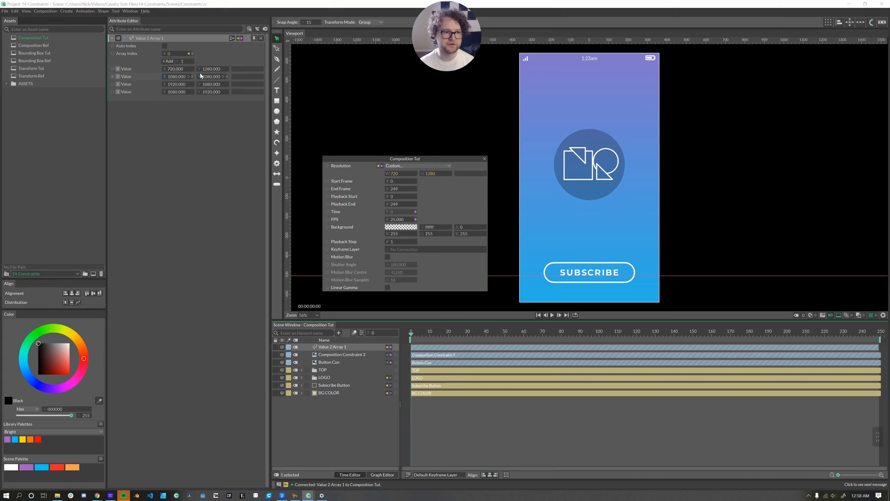
# Disconnect the array's Array Index input and set the Array Index to 1 to preview the square resolution
pyautogui.moveTo(190, 49); pyautogui.dragTo(340, 55)
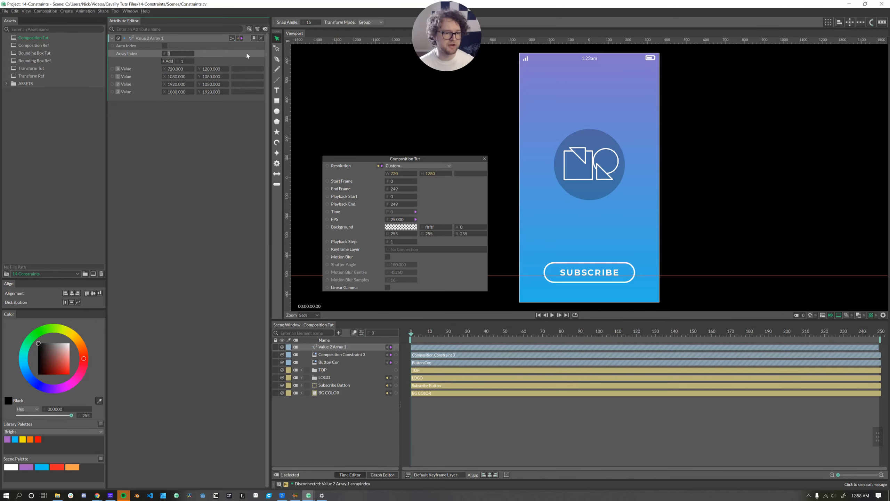
pyautogui.click(172, 54)
pyautogui.press('BackSpace')
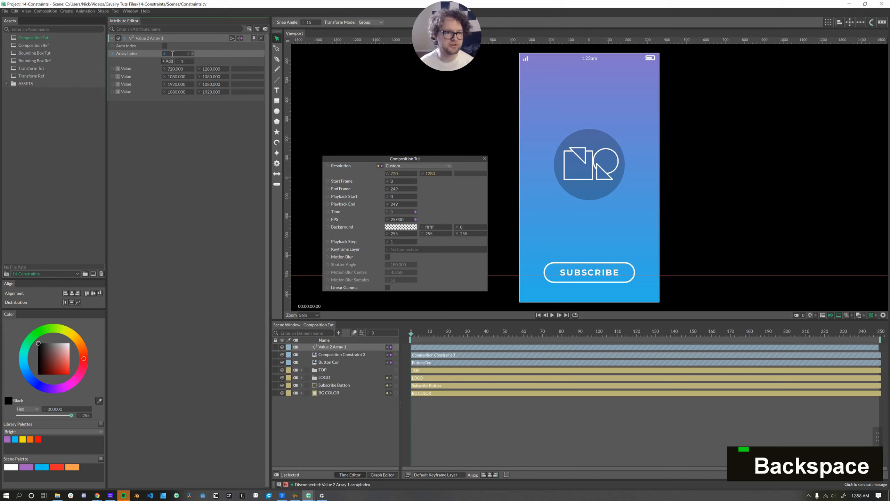
pyautogui.write('1')
pyautogui.press('Return')
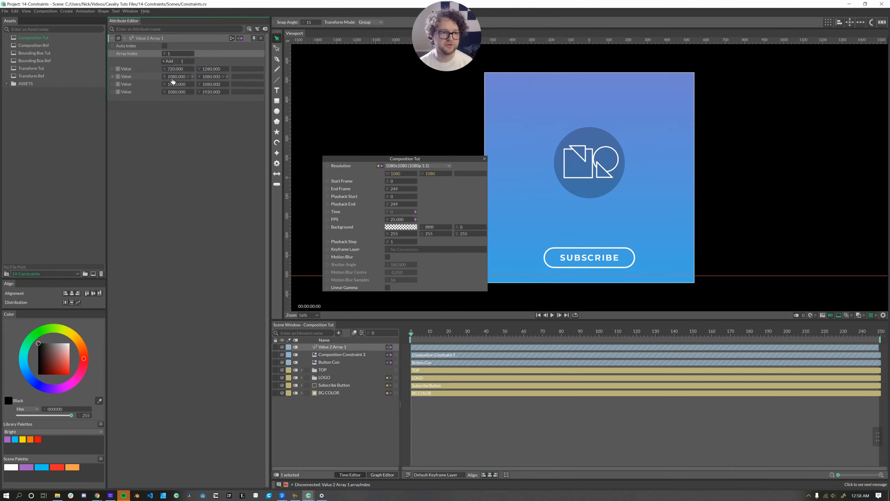
# Step the Array Index to 2 and then 3 to preview the landscape and tall resolutions
pyautogui.doubleClick(179, 53)
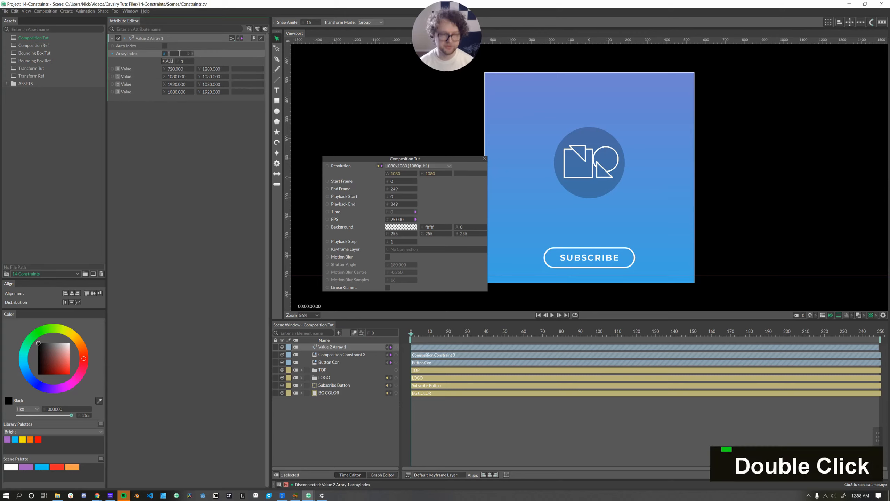
pyautogui.write('2')
pyautogui.press('Return')
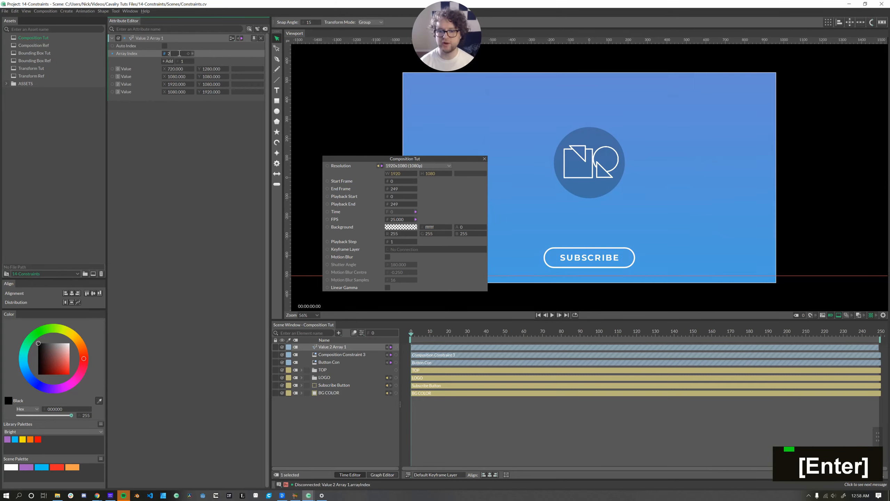
pyautogui.doubleClick(178, 54)
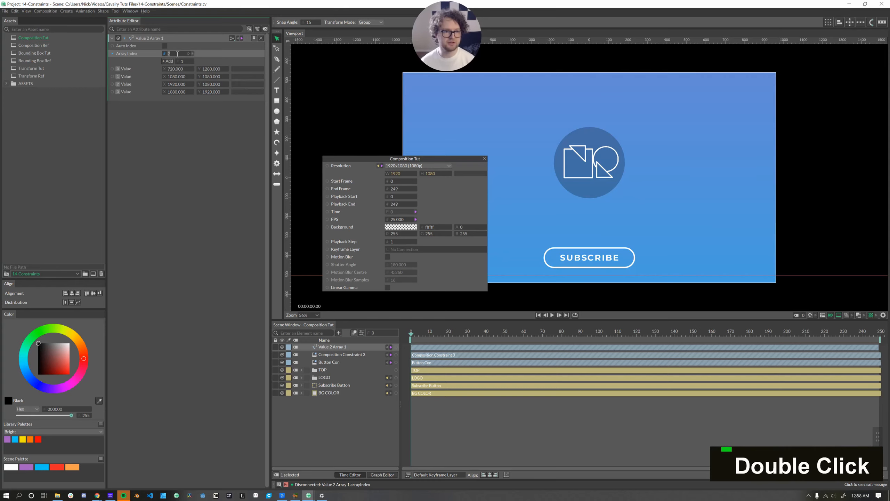
pyautogui.write('3')
pyautogui.press('Return')
pyautogui.scroll(-5, 495, 171)
pyautogui.moveTo(510, 183); pyautogui.dragTo(561, 180)
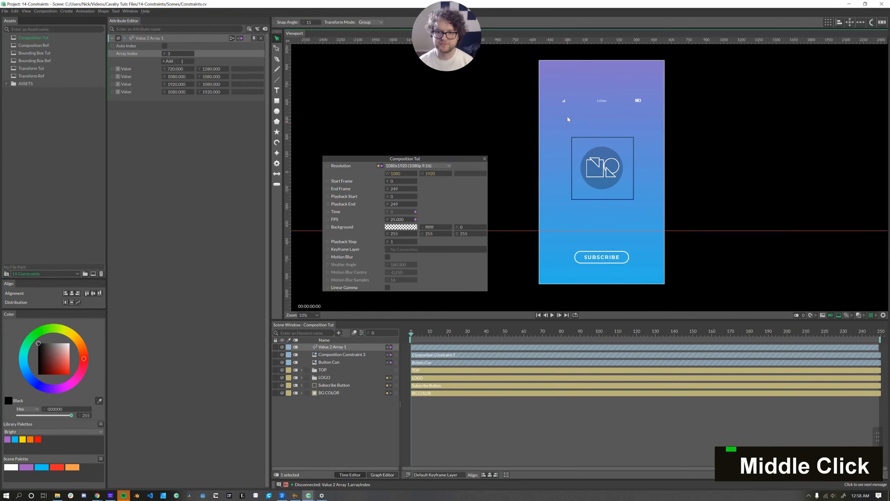